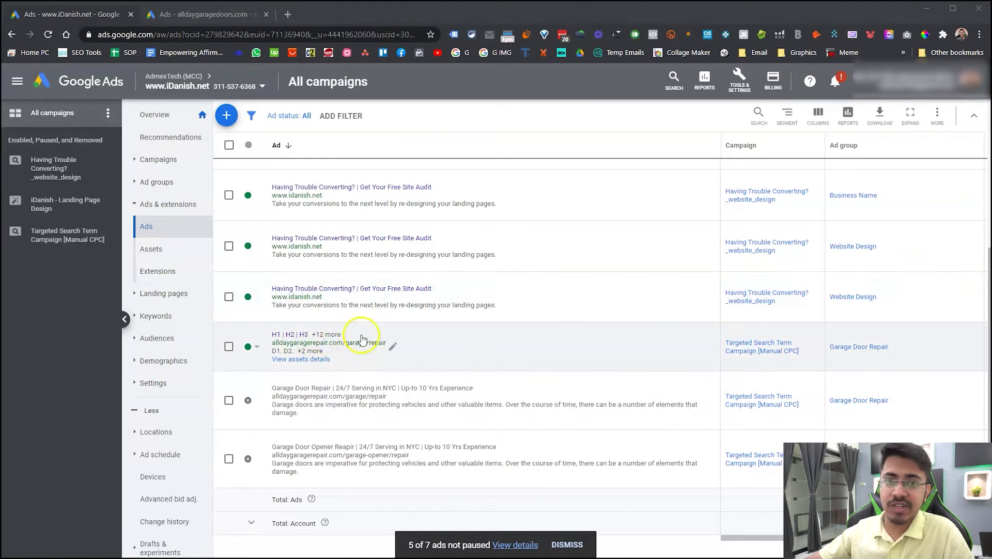
- Capture a screenshot region of the H1 | H2 | H3 garage repair ad's entry and copy it to the clipboard
scroll(328, 338, "up", 3)
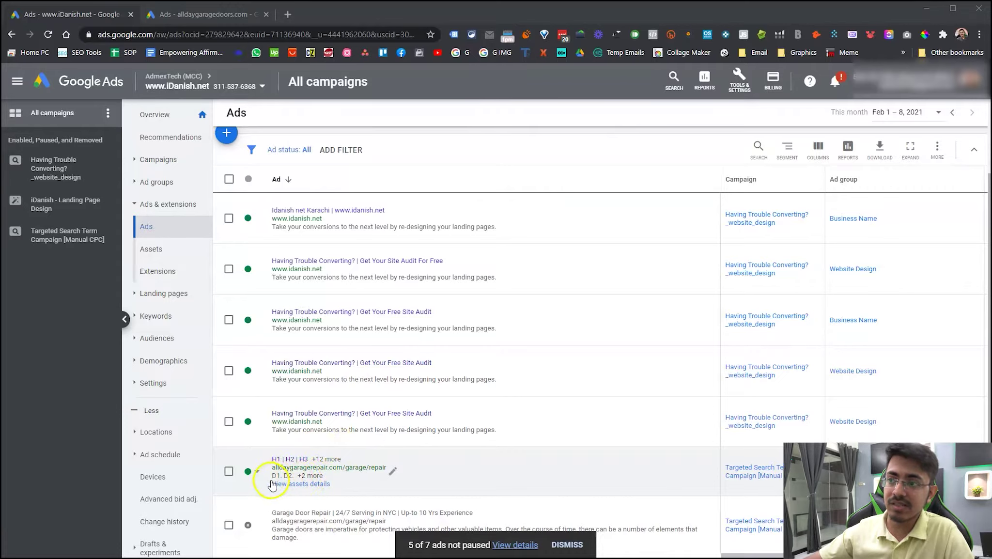
key("Print")
left_click_drag(257, 458, 356, 489)
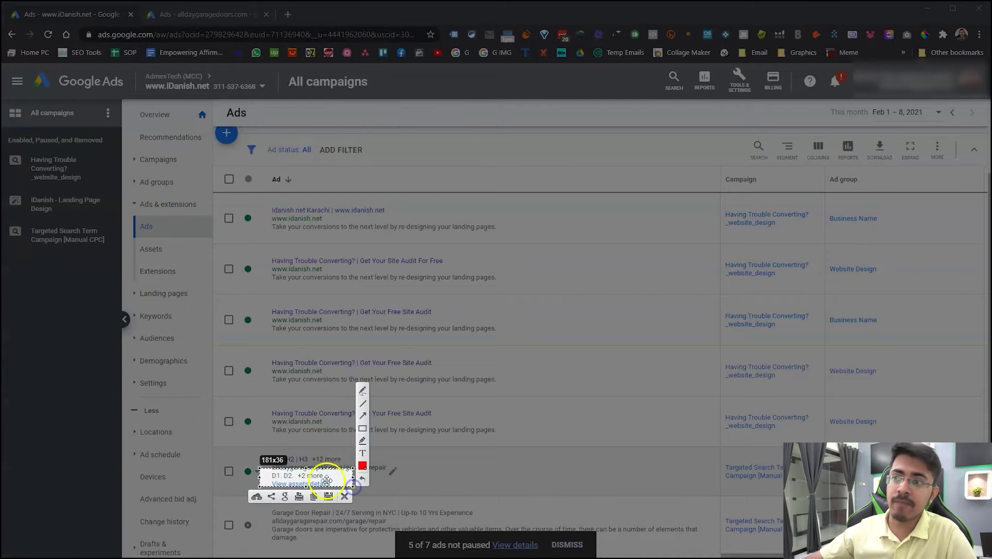
key("ctrl+c")
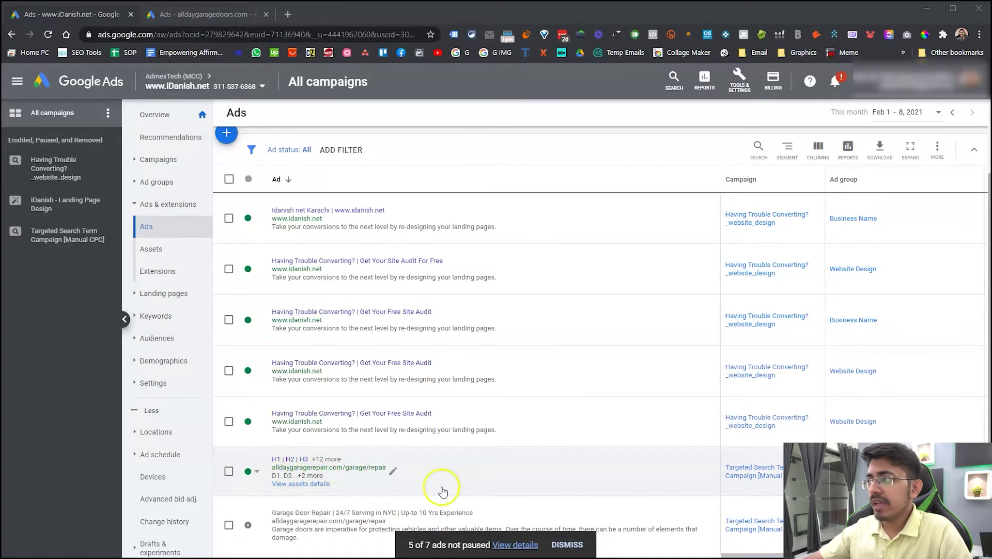
- Check the ad type of the H1 | H2 | H3 garage repair ad in the ads table
scroll(467, 342, "down", 3)
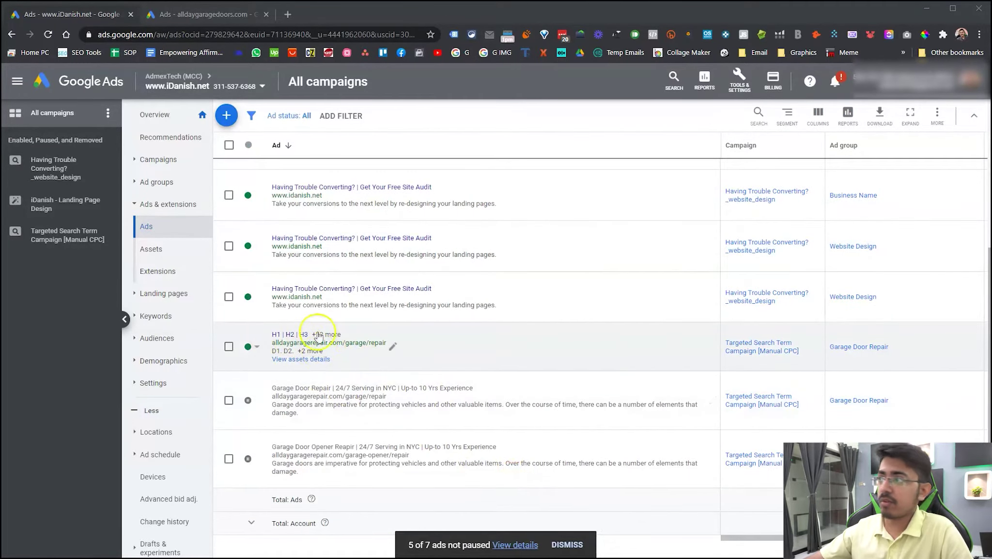
left_click_drag(736, 537, 800, 537)
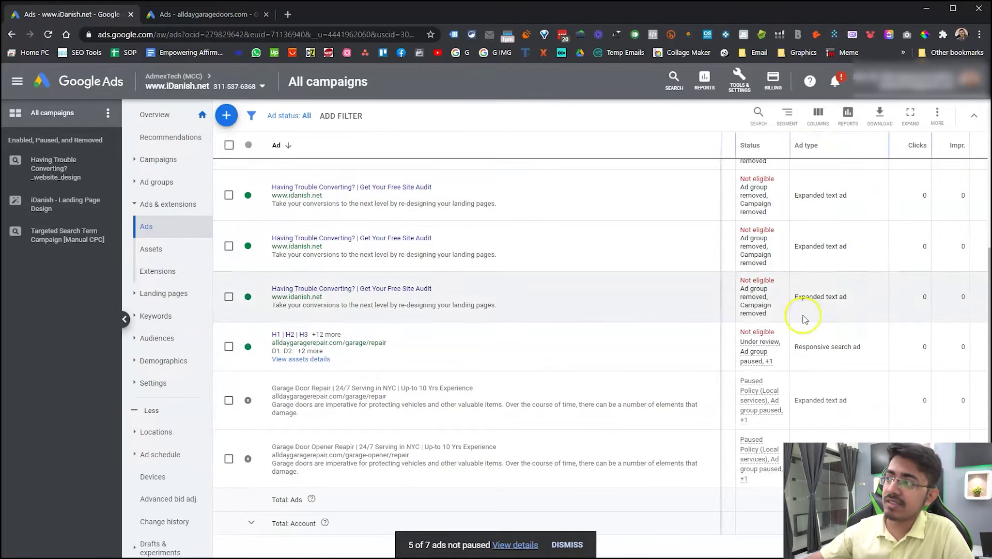
left_click_drag(793, 346, 891, 351)
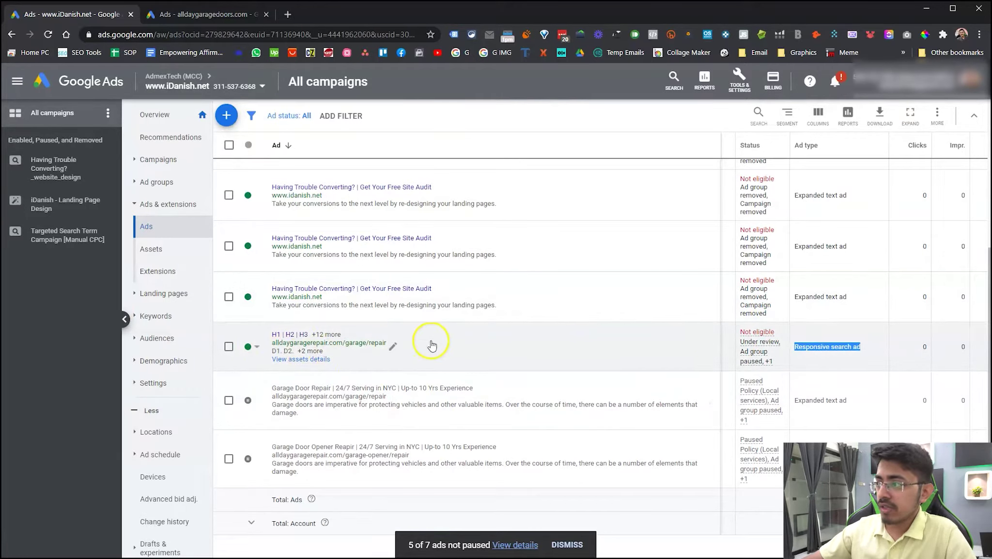
scroll(852, 291, "left", 3)
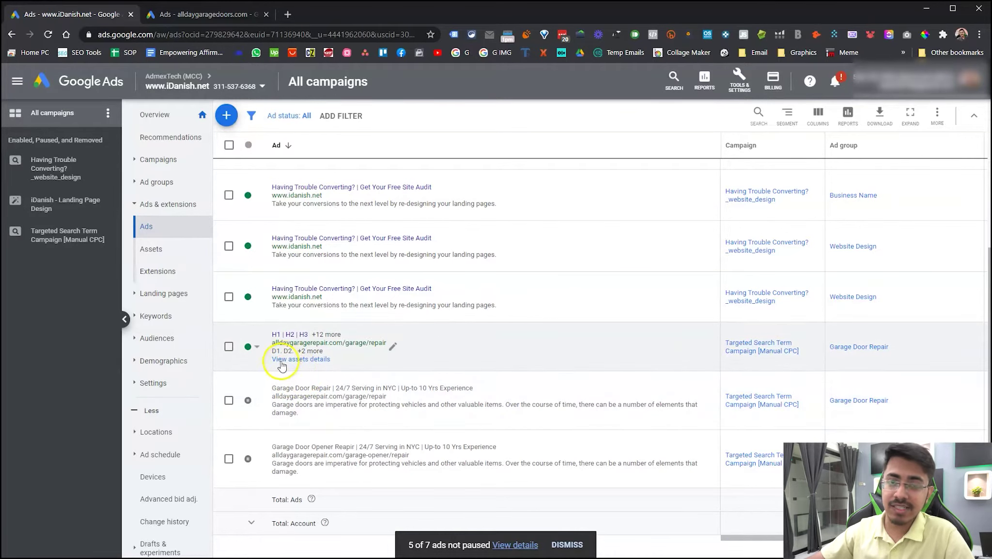
- View the asset details of the H1 | H2 | H3 ad and examine its headlines and descriptions, dismissing the notification about ads not paused
left_click(292, 361)
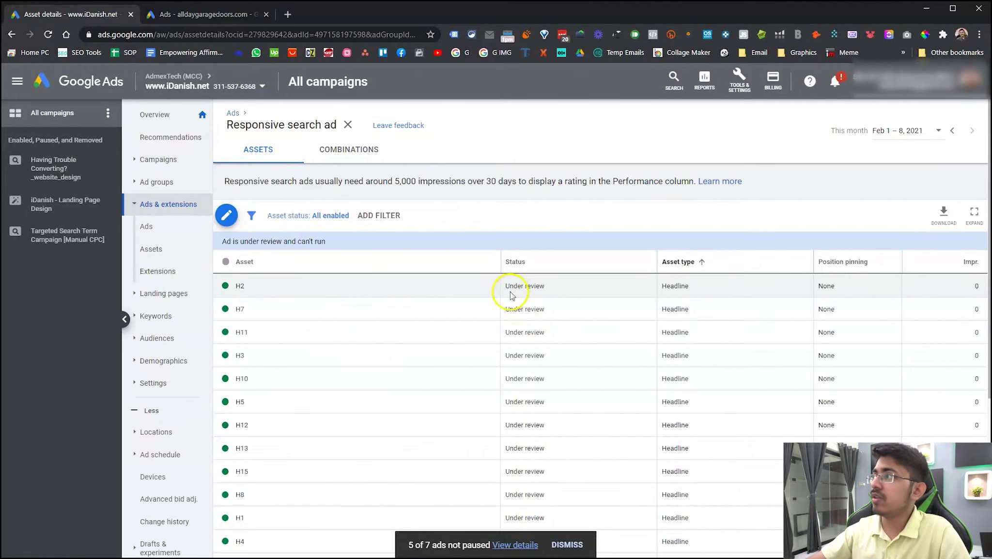
scroll(513, 305, "down", 4)
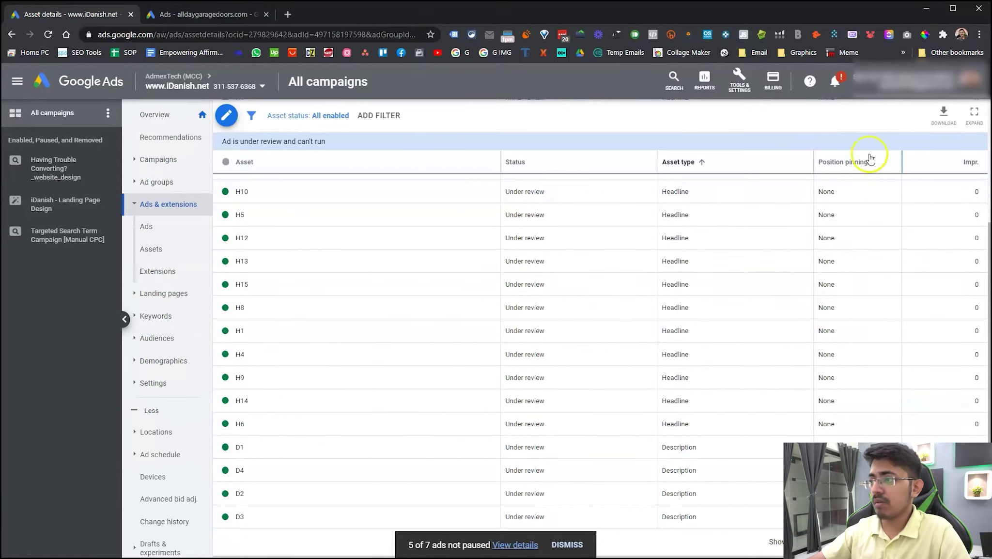
left_click(566, 545)
scroll(886, 276, "up", 4)
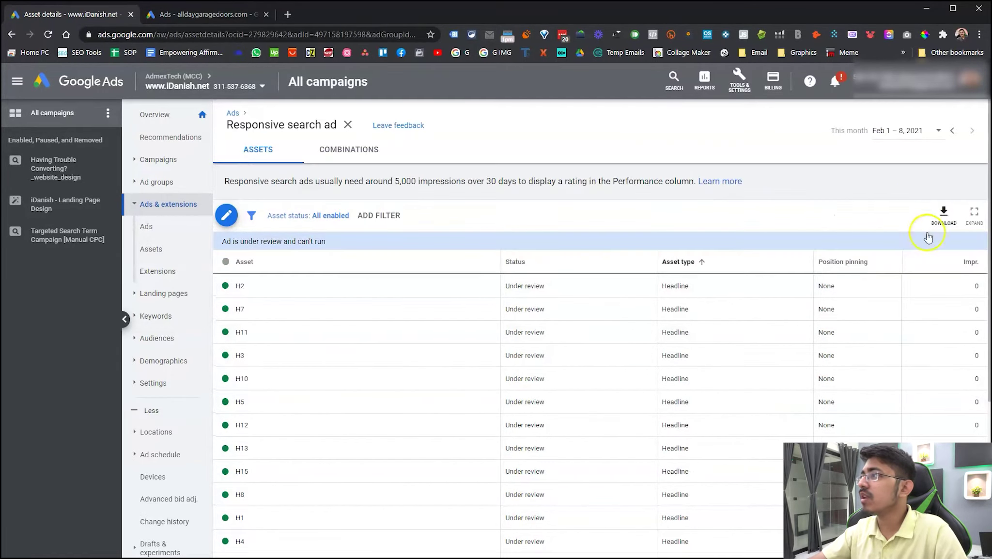
scroll(824, 271, "down", 1)
scroll(768, 318, "down", 5)
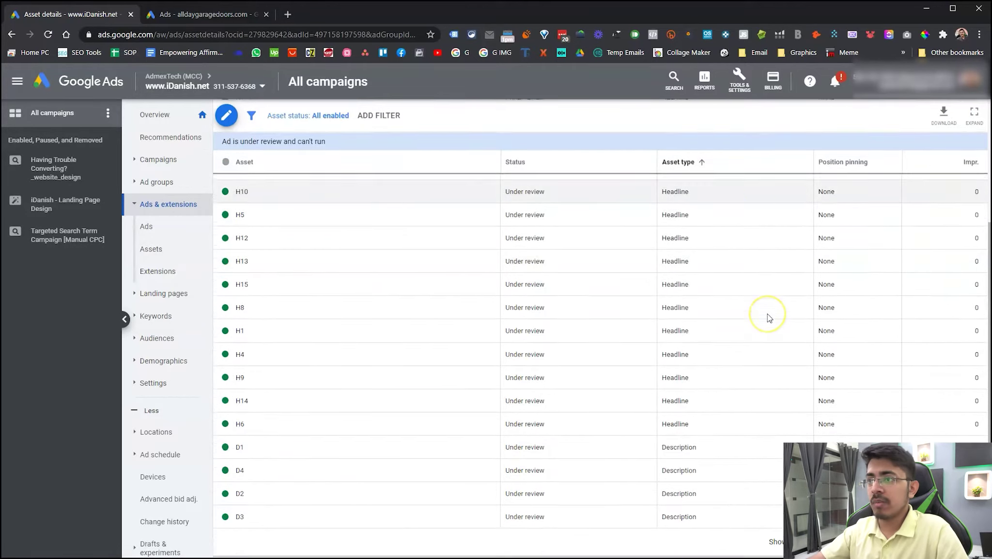
scroll(525, 315, "up", 4)
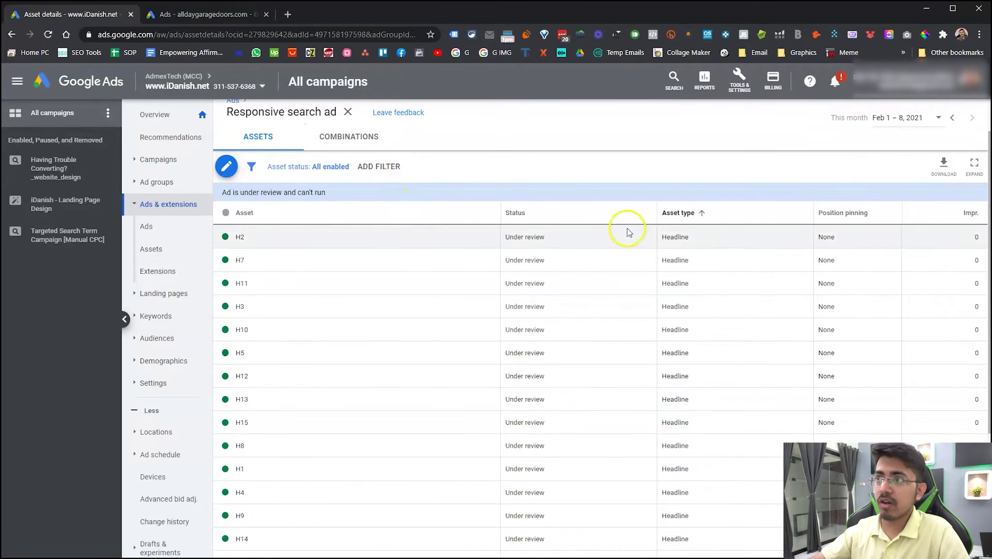
scroll(533, 266, "up", 1)
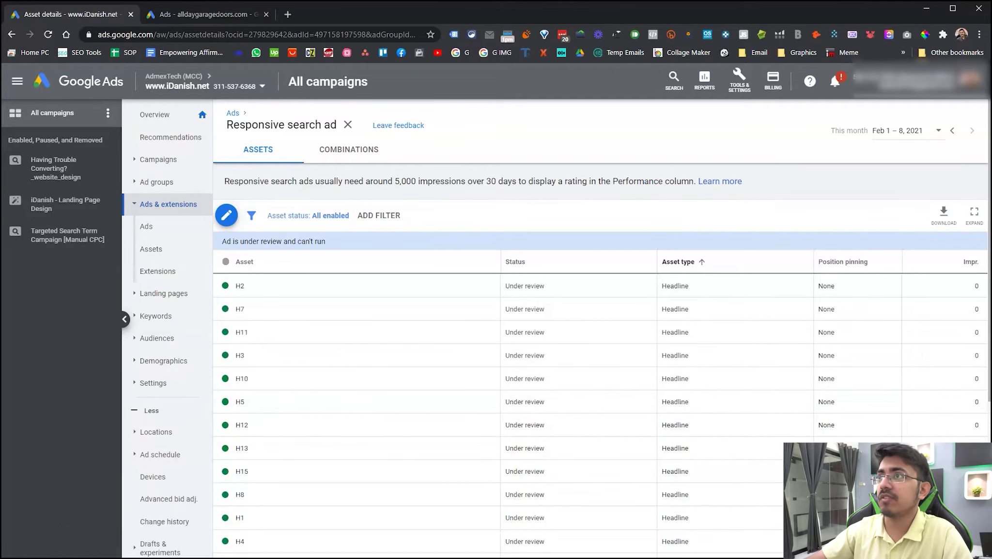
- In the alldaygaragedoors.com account, open the responsive search ad for editing, review its headlines and descriptions, and leave without saving
left_click(206, 18)
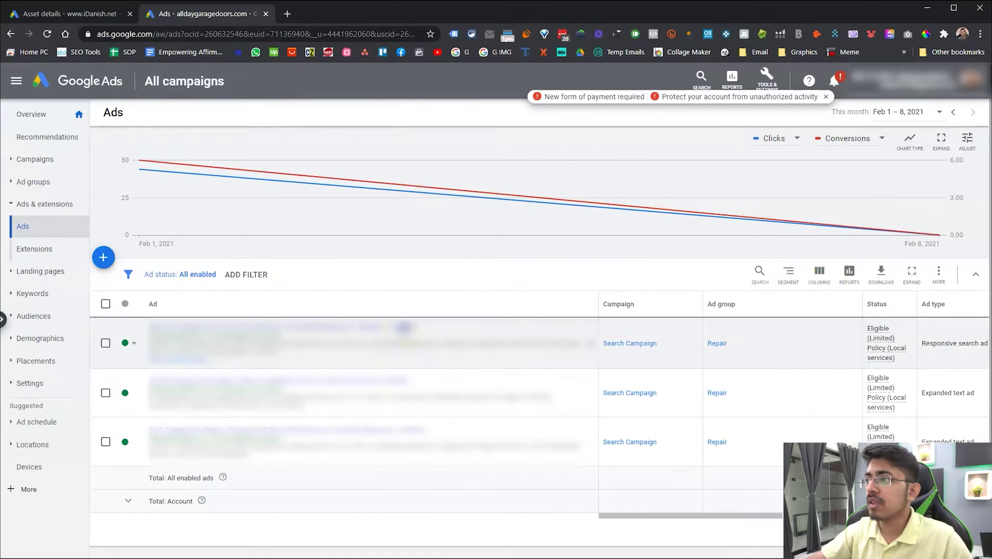
left_click(358, 328)
scroll(144, 451, "down", 7)
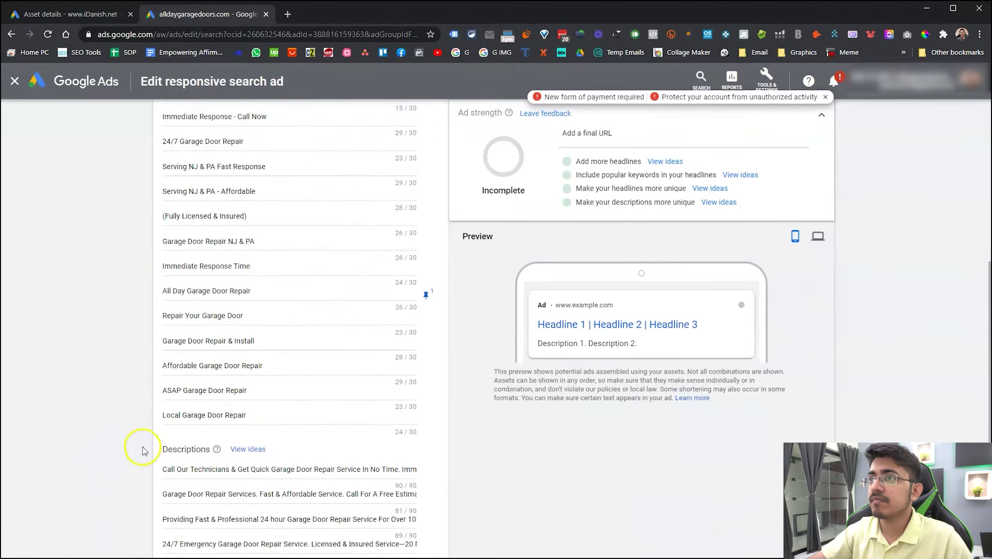
scroll(143, 451, "down", 3)
left_click(222, 507)
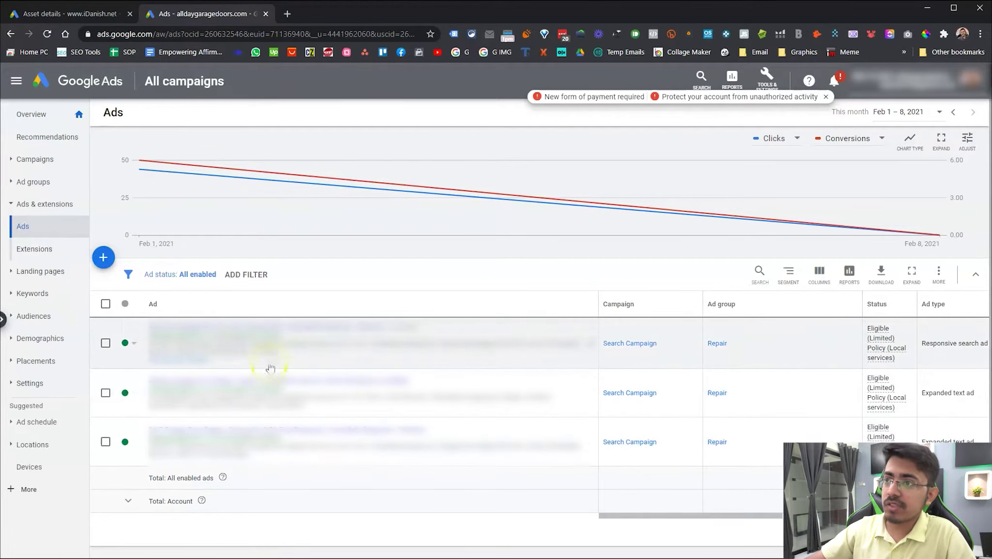
- View the garage door responsive search ad's asset details and examine each asset's performance rating and impressions
left_click(164, 367)
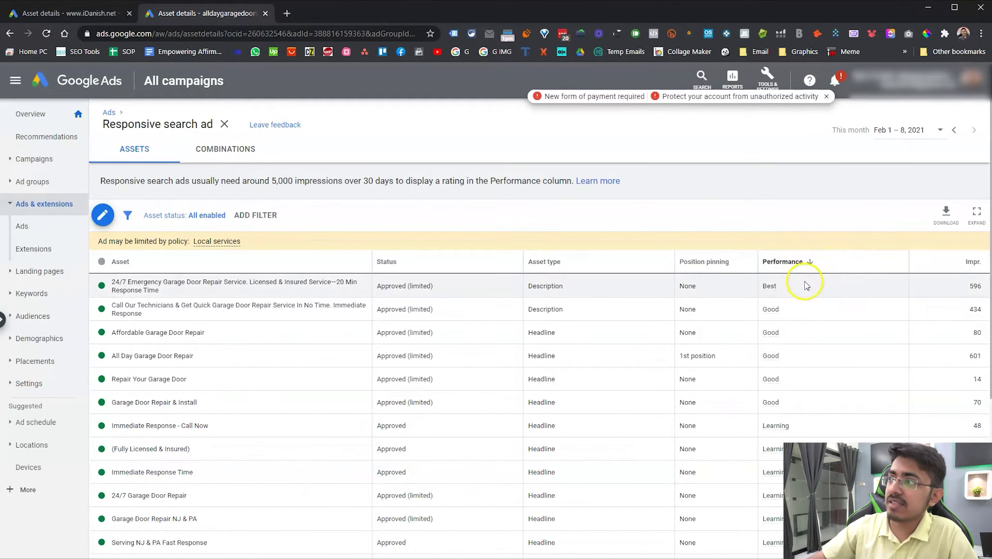
scroll(806, 365, "down", 5)
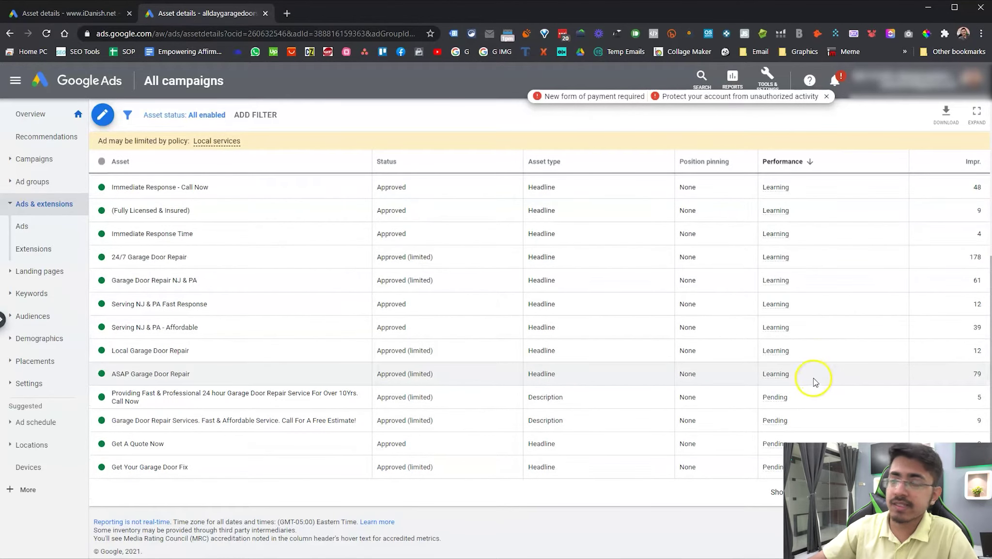
scroll(814, 379, "up", 4)
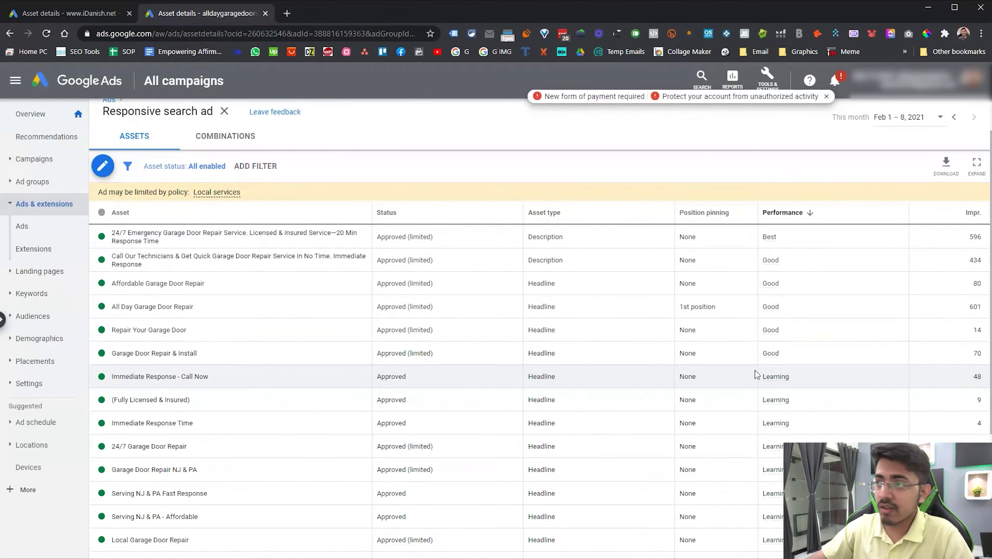
scroll(597, 377, "down", 4)
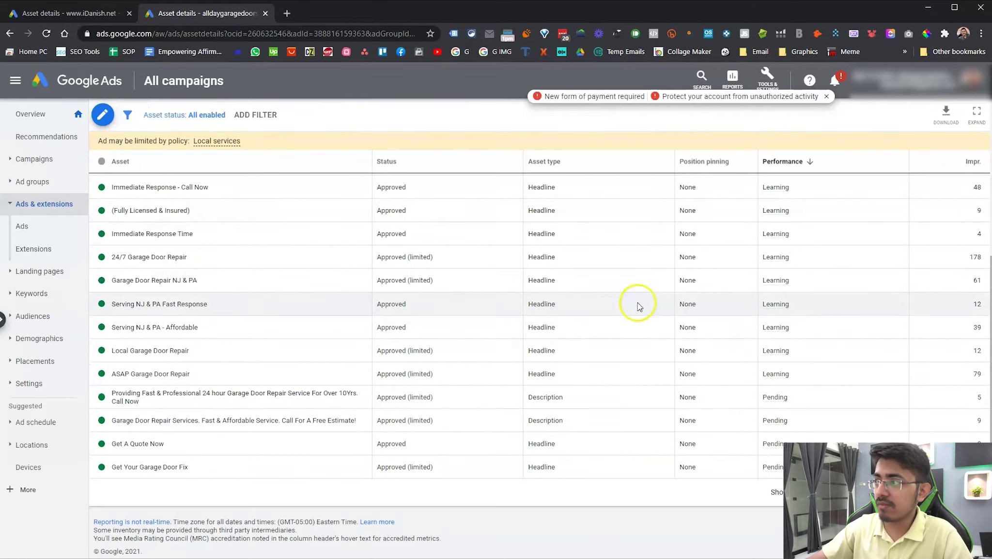
scroll(802, 350, "up", 6)
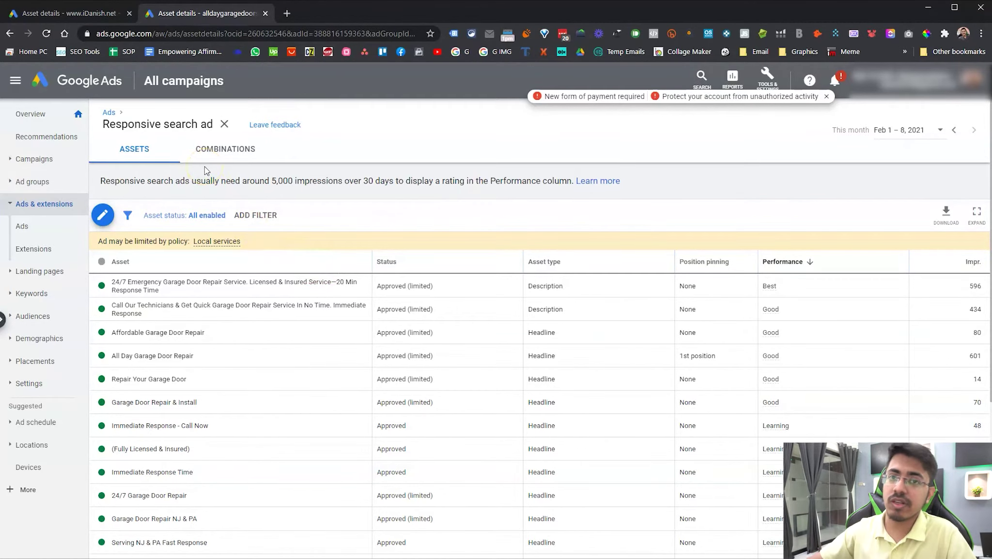
- Examine the responsive search ad's combinations and their impression shares, loading more combinations twice
left_click(225, 151)
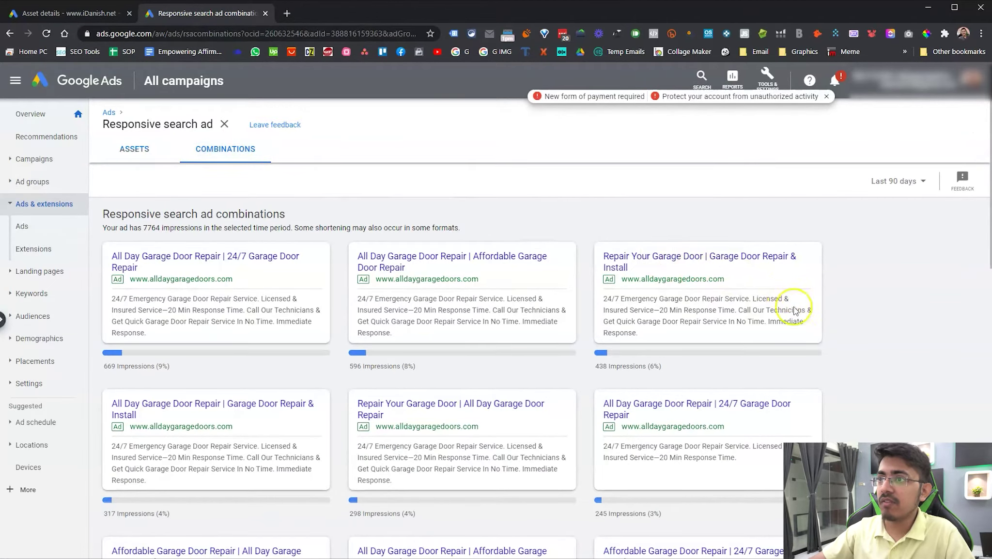
scroll(740, 326, "down", 3)
scroll(740, 326, "down", 12)
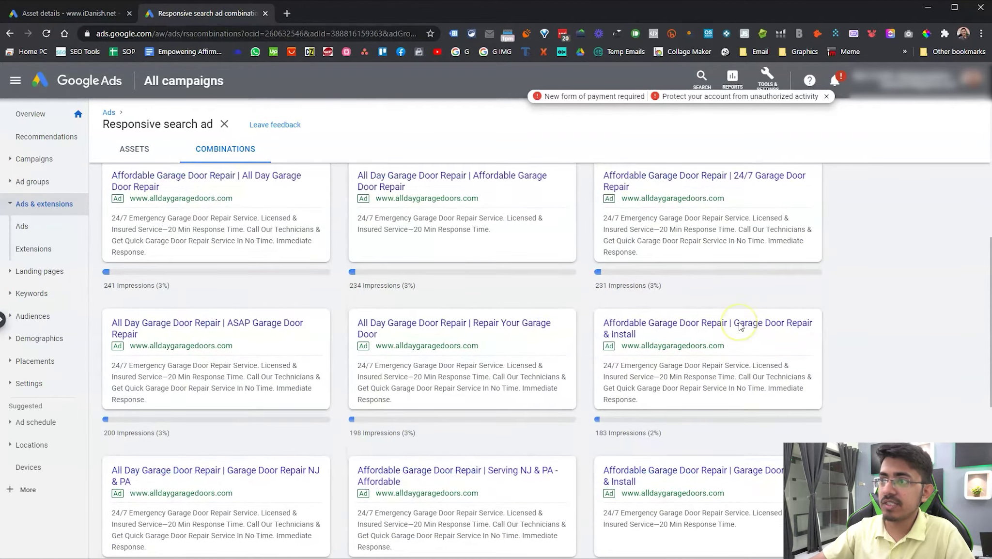
scroll(740, 326, "down", 2)
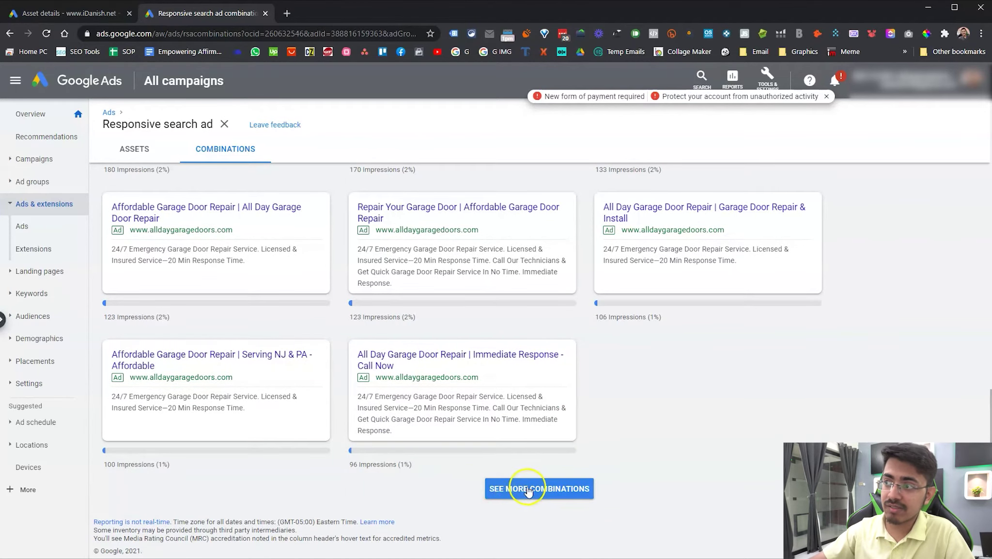
left_click(553, 491)
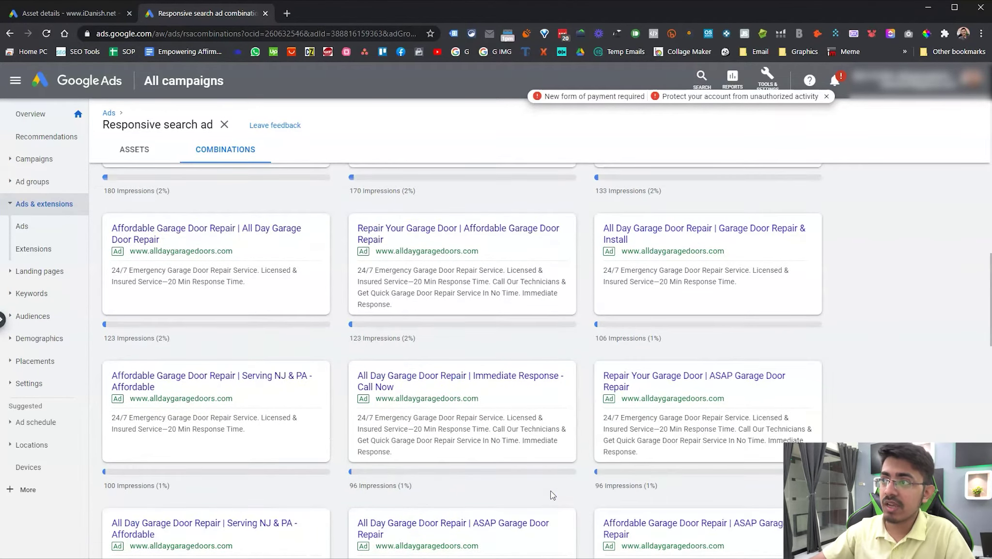
scroll(520, 454, "down", 10)
scroll(508, 458, "down", 7)
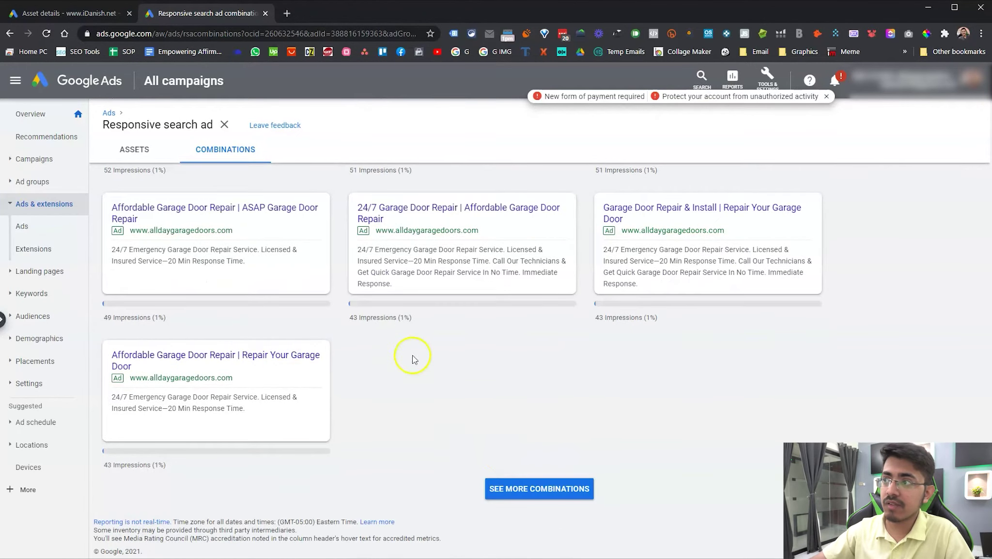
left_click(507, 490)
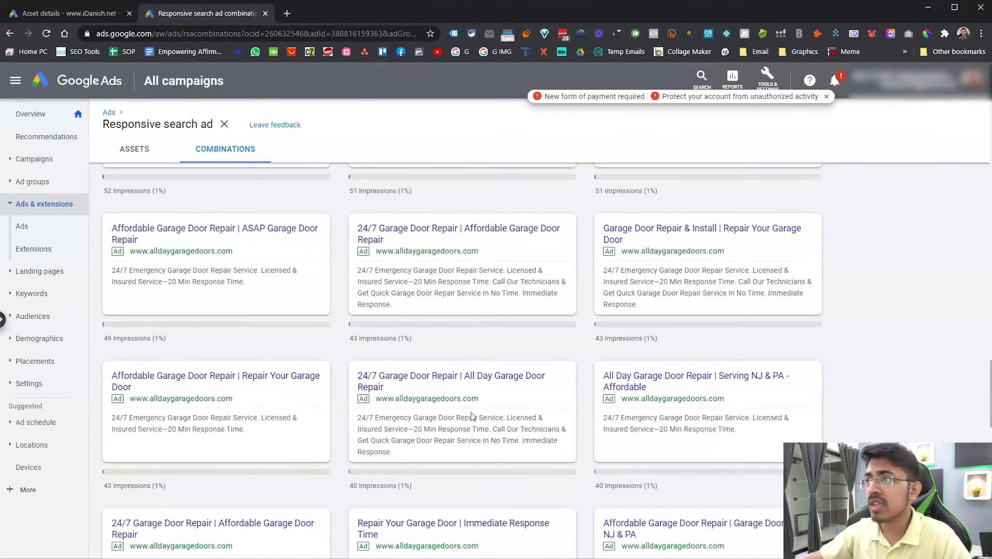
scroll(557, 359, "up", 10)
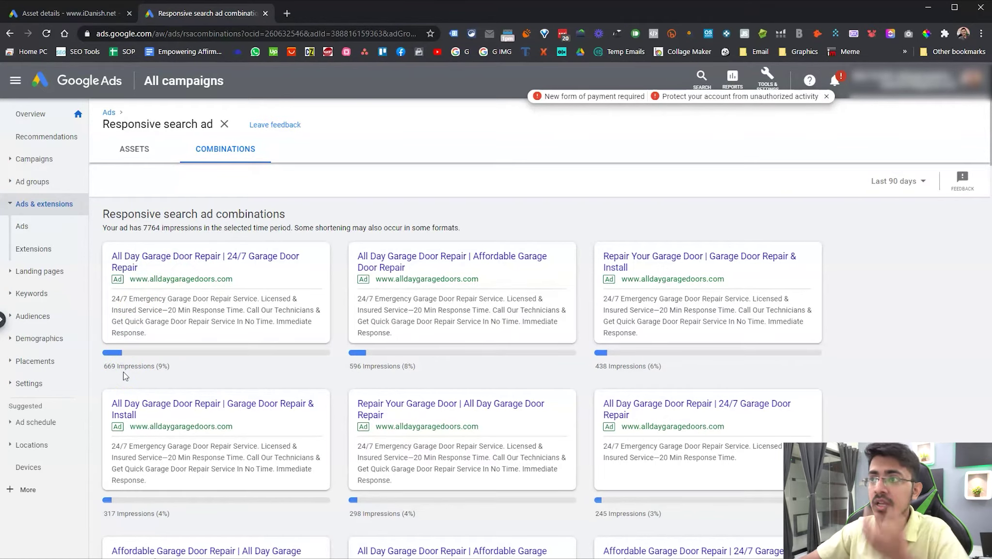
left_click(153, 261)
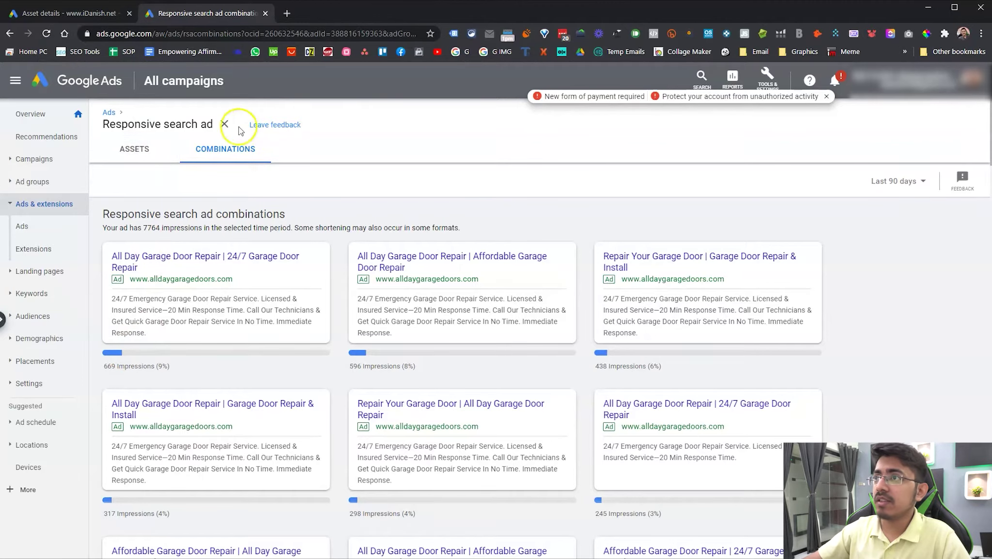
- Return to the ads list, bring its cost and conversion columns into view, and set the date range to All time
left_click(224, 124)
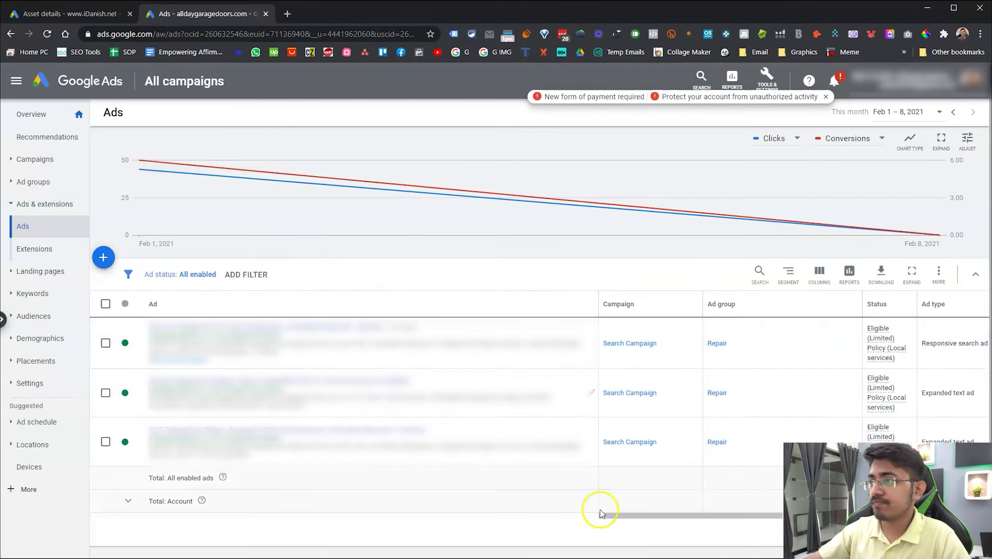
left_click_drag(688, 517, 813, 517)
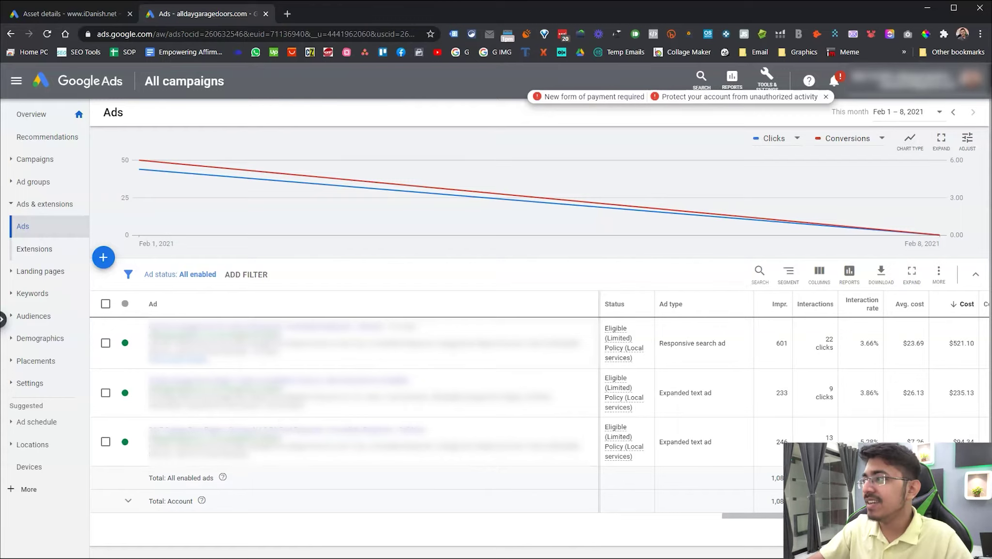
scroll(783, 518, "right", 5)
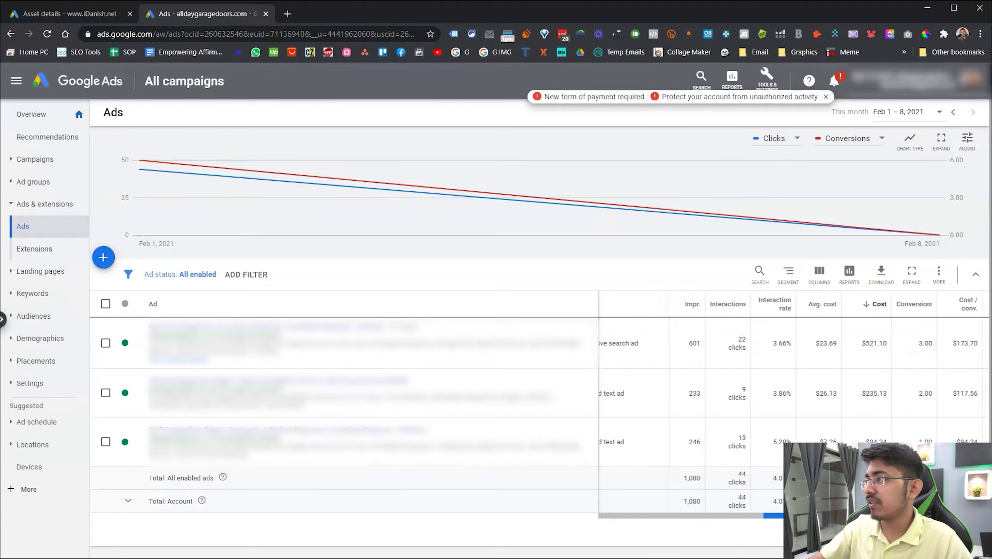
scroll(783, 517, "right", 2)
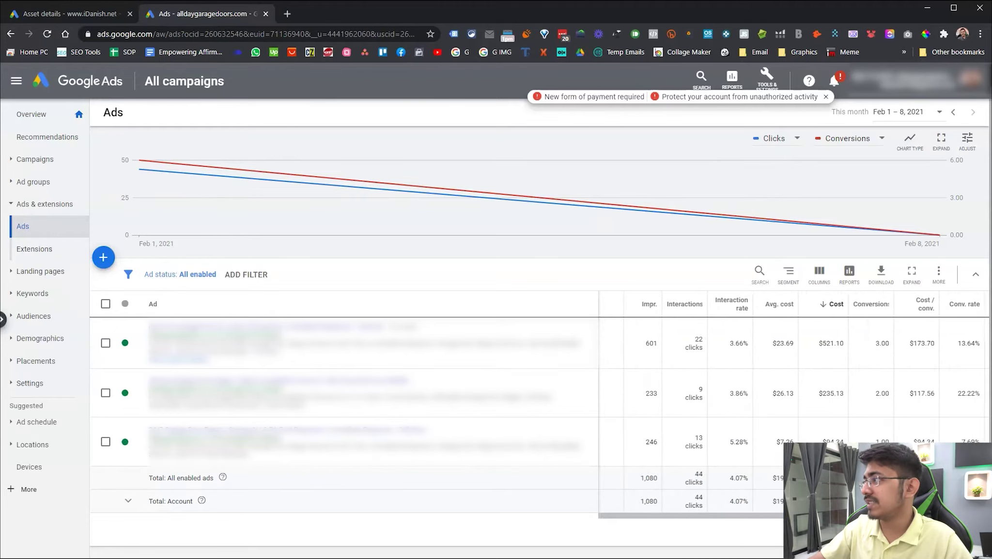
left_click(884, 112)
left_click(776, 322)
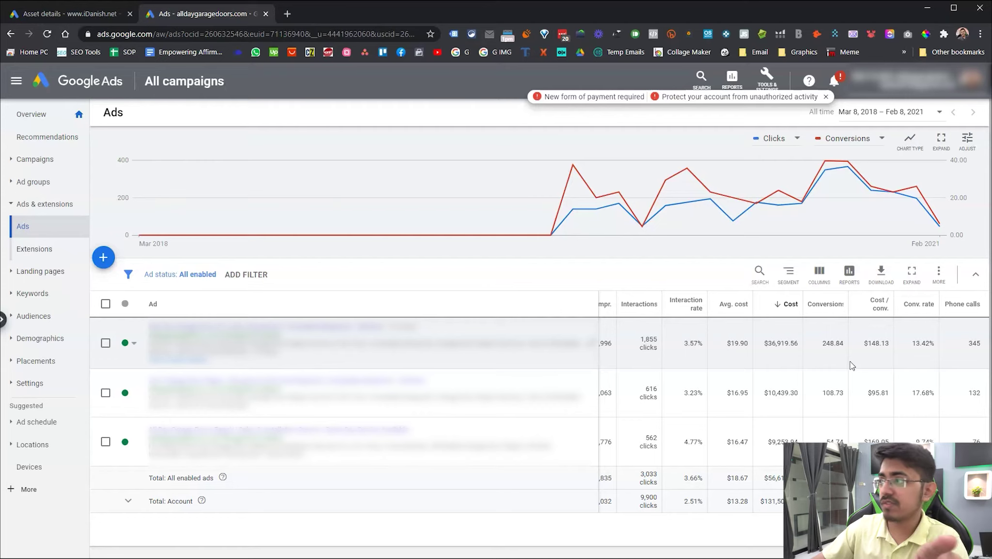
- Compare the all-time cost, cost per conversion and conversion rate of the first two ads in the list
left_click(878, 395)
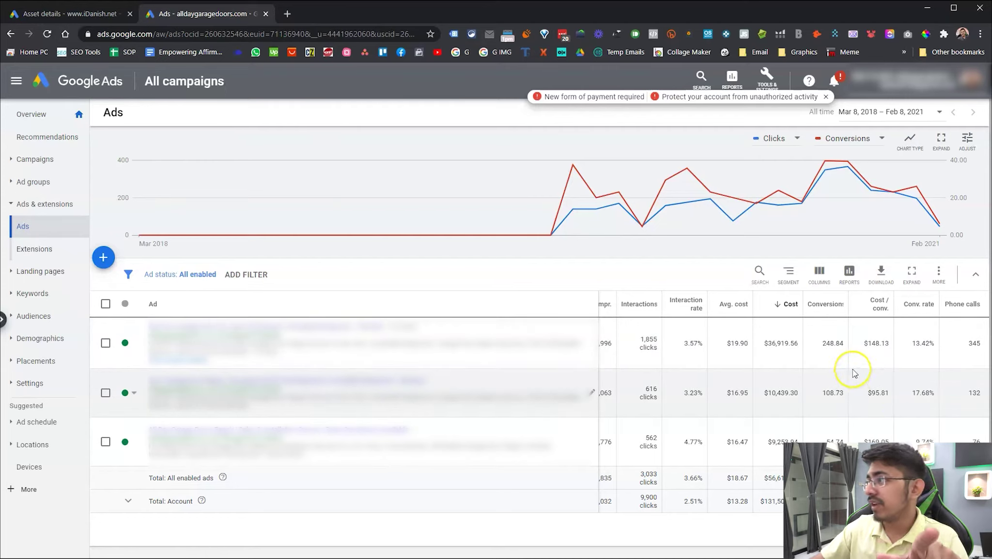
left_click_drag(764, 344, 806, 345)
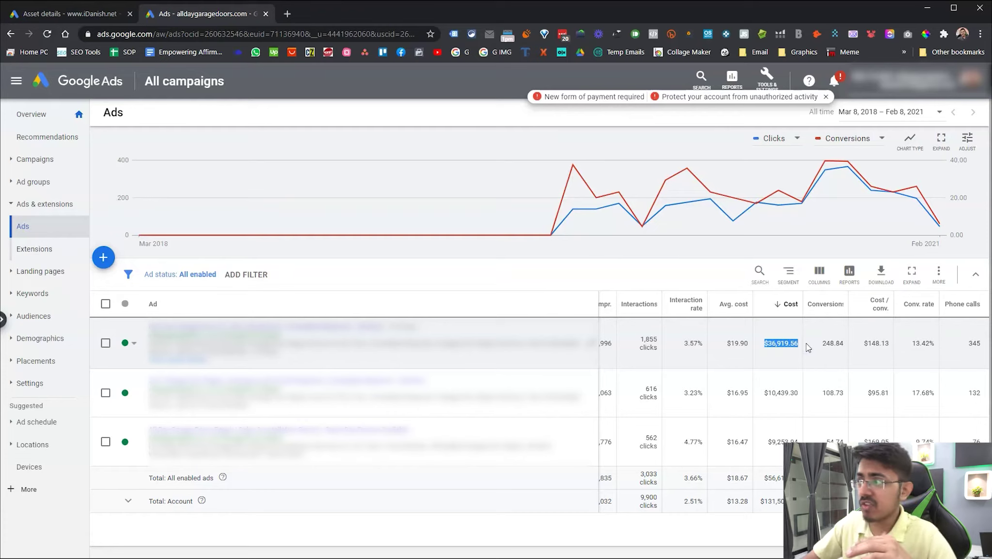
left_click(819, 356)
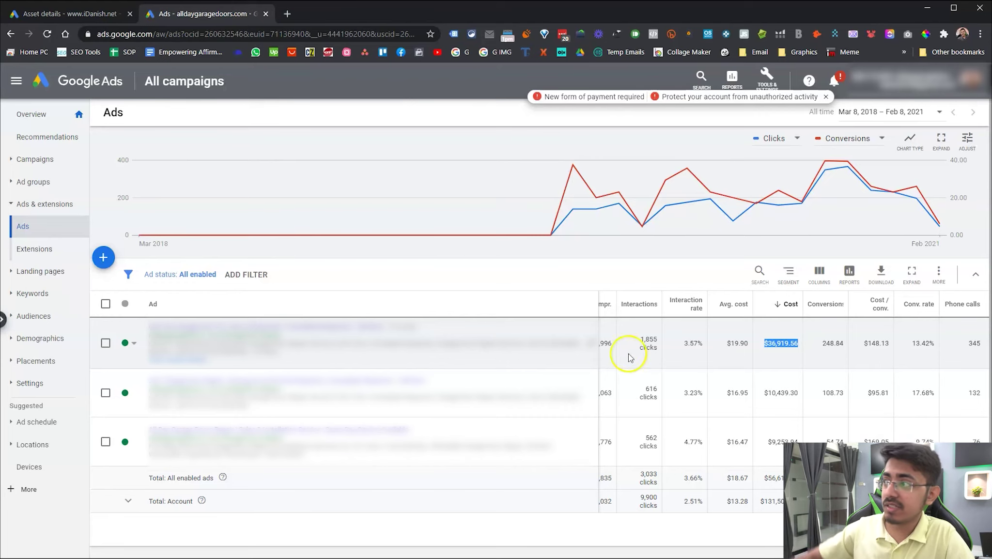
left_click_drag(910, 393, 937, 388)
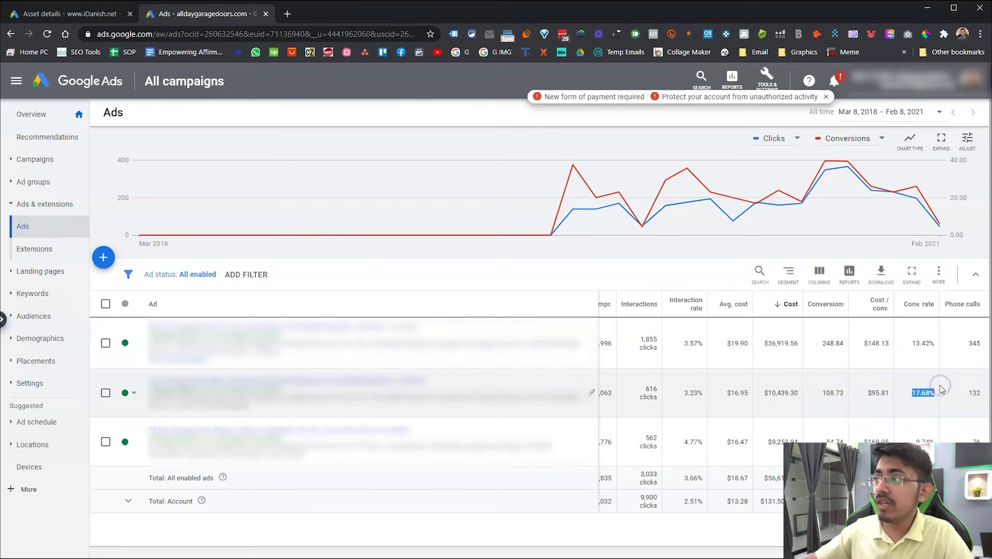